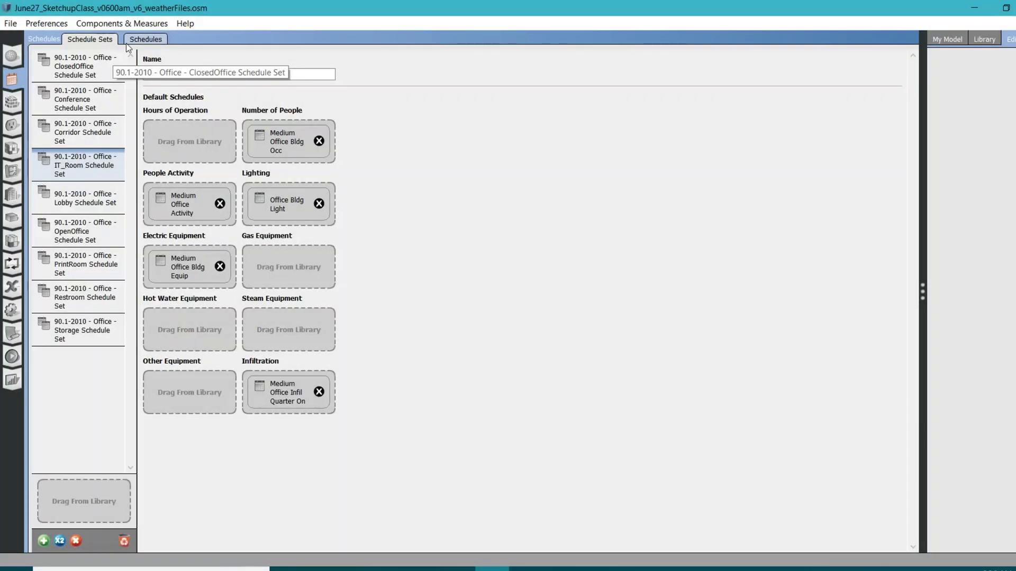
Step: Browse the schedule sets and select 90.1-2010 - Office - Restroom Schedule Set
click(92, 74)
click(90, 109)
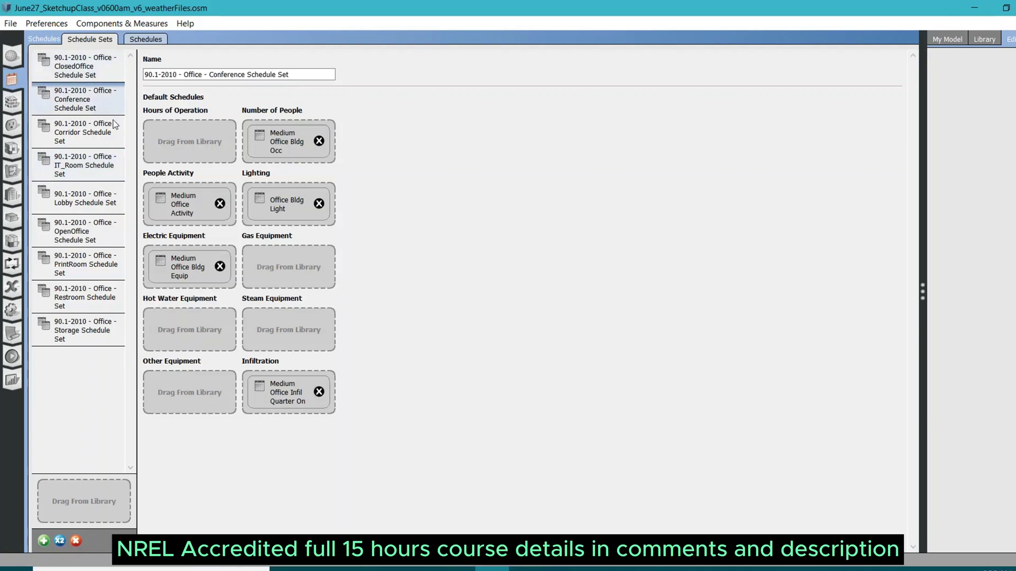
click(88, 339)
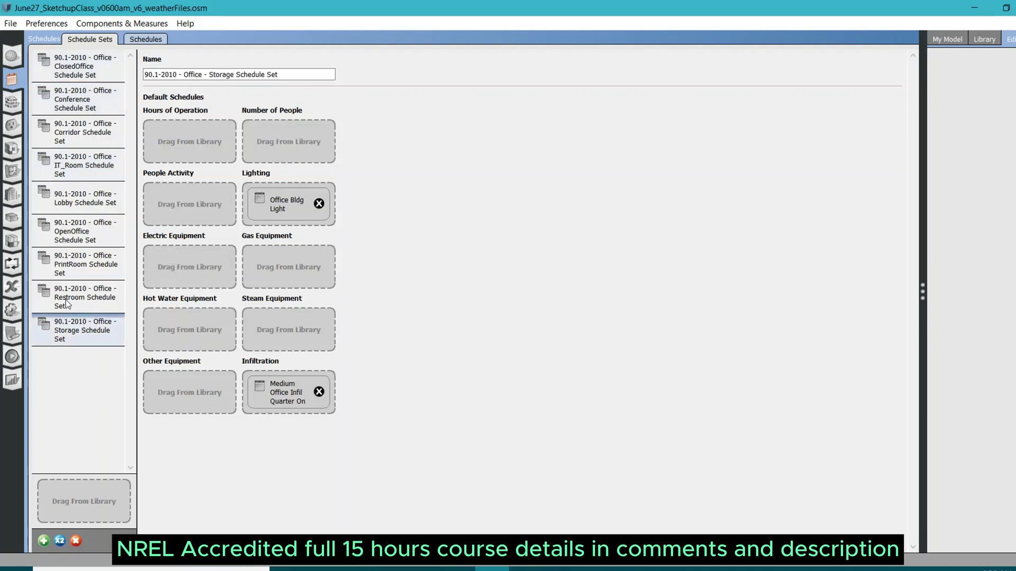
click(73, 307)
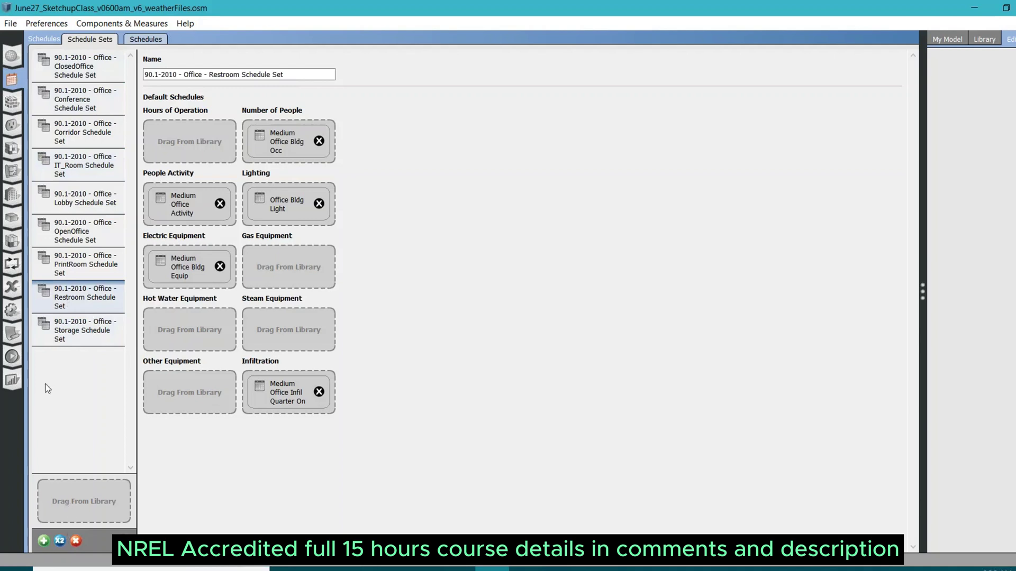
Step: Replace the schedule set name with PrjectSanFran_RestRoom_sch, fixing typos, and commit it
drag(317, 74, 111, 89)
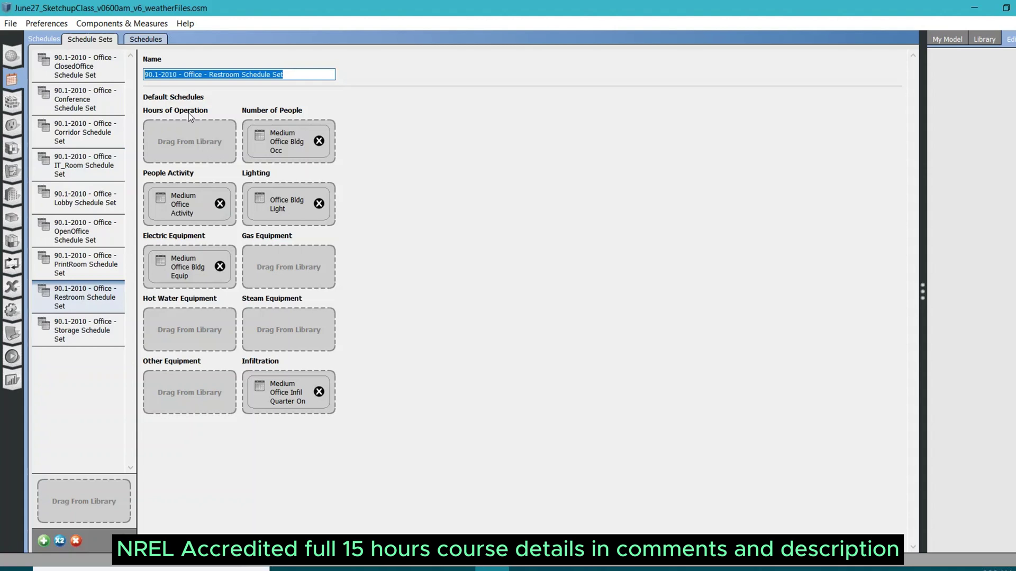
text(Prje)
text(ctSanF)
text(ran_R)
text(estRoom)
text()schedu)
key(BackSpace)
key(BackSpace)
key(BackSpace)
key(BackSpace)
key(BackSpace)
key(BackSpace)
key(BackSpace)
text(_sch)
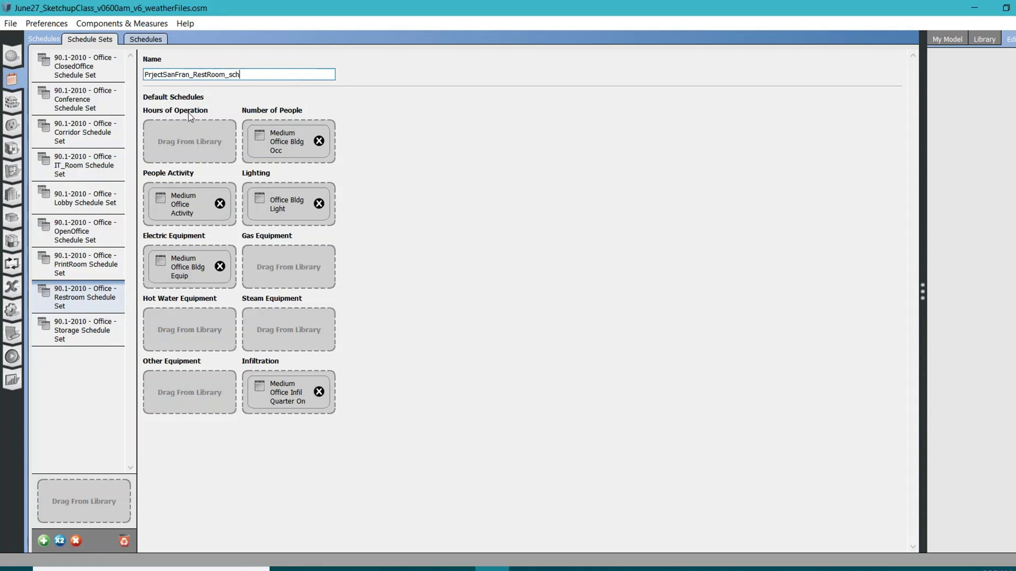
drag(271, 75, 155, 75)
click(193, 75)
click(189, 74)
key(BackSpace)
key(BackSpace)
text(_)
key(Return)
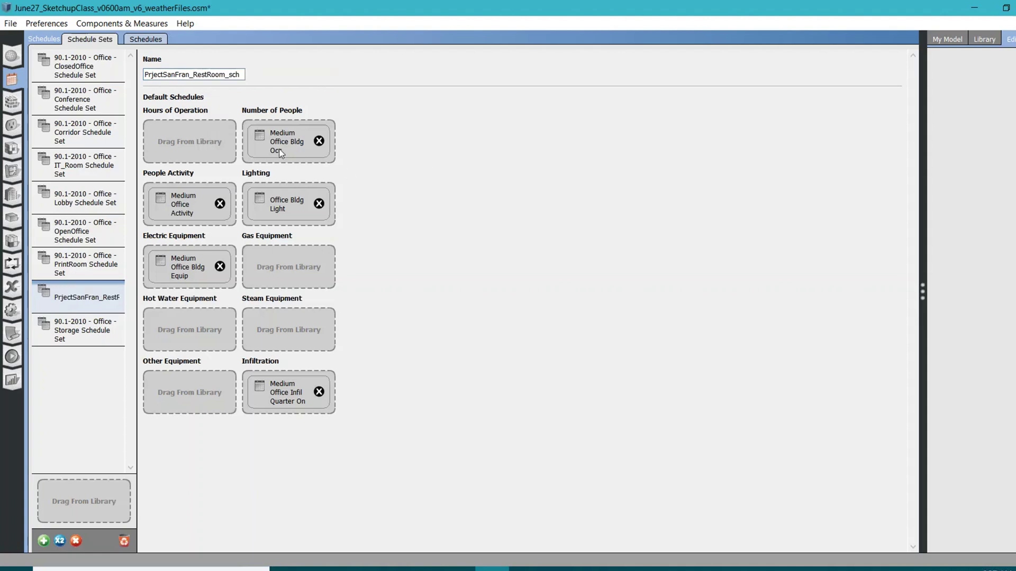
Step: Reselect PrjectSanFran_RestRoom_sch, then show Medium Office Bldg Occ's default day profile under Schedules
click(151, 42)
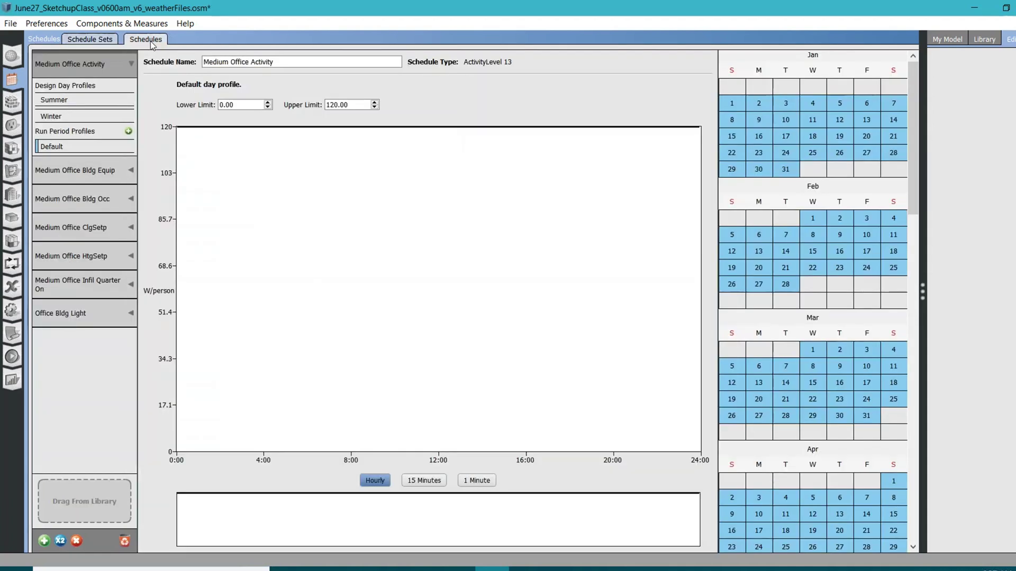
click(88, 41)
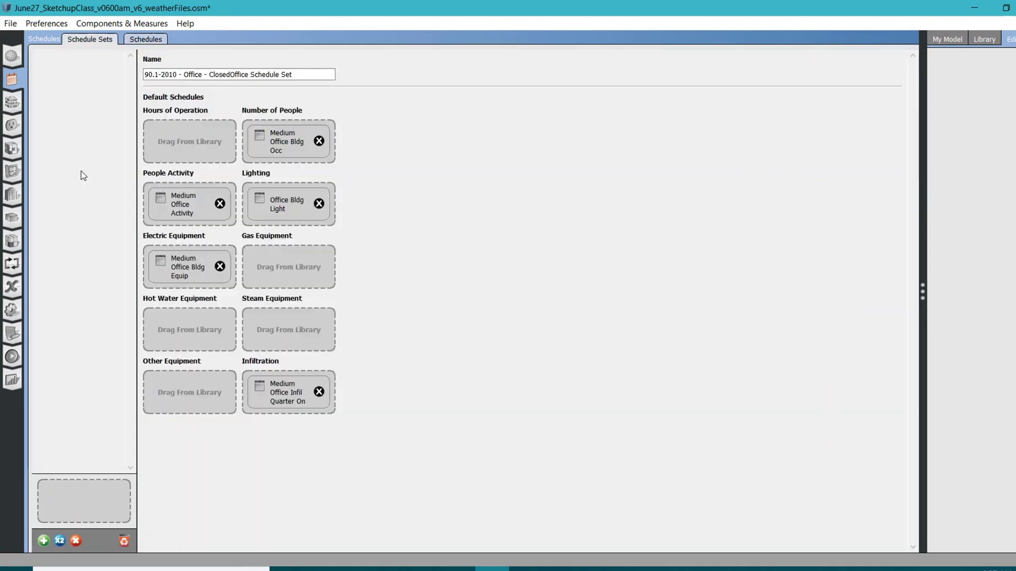
click(97, 333)
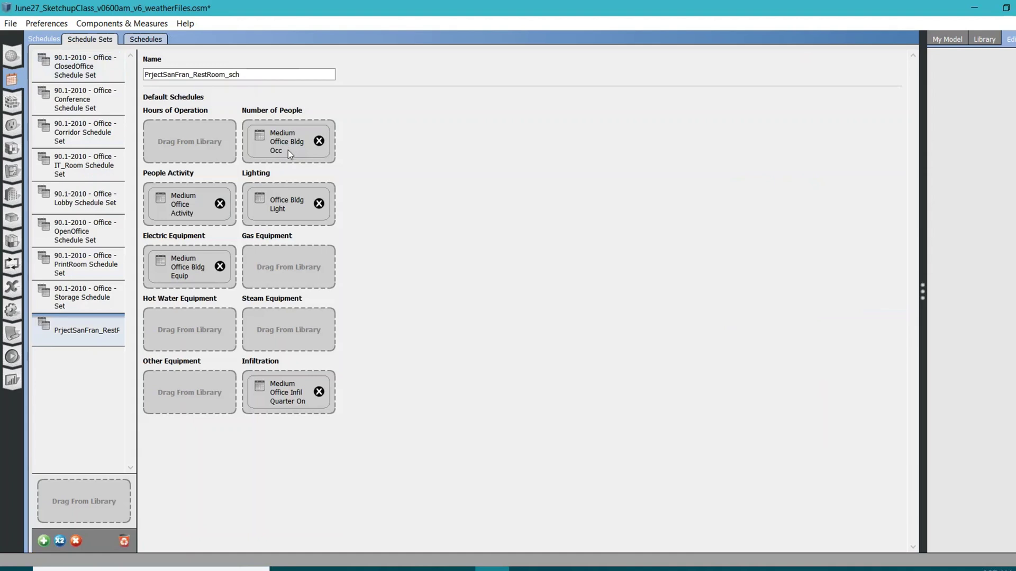
click(151, 41)
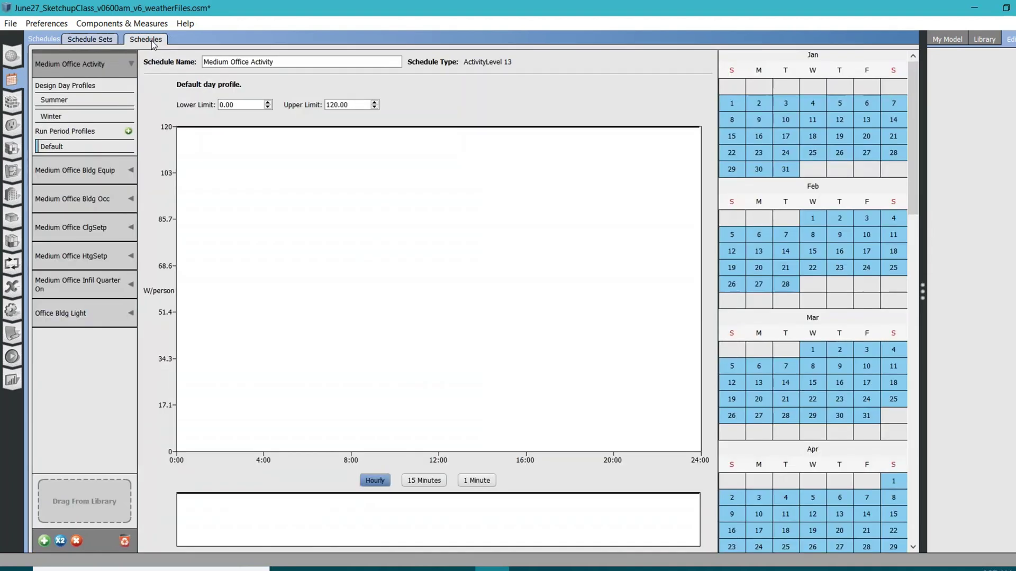
click(88, 202)
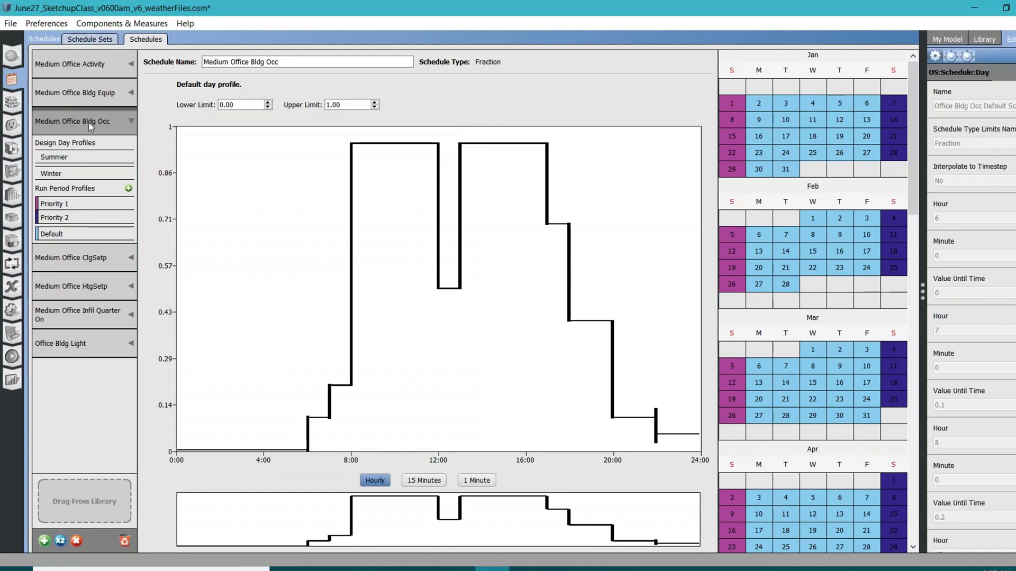
click(96, 40)
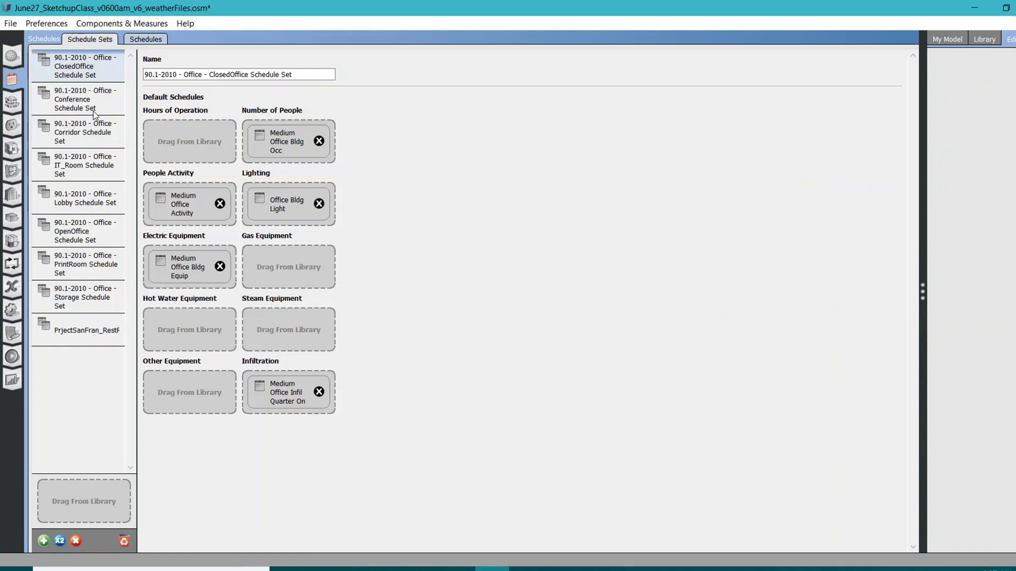
click(85, 330)
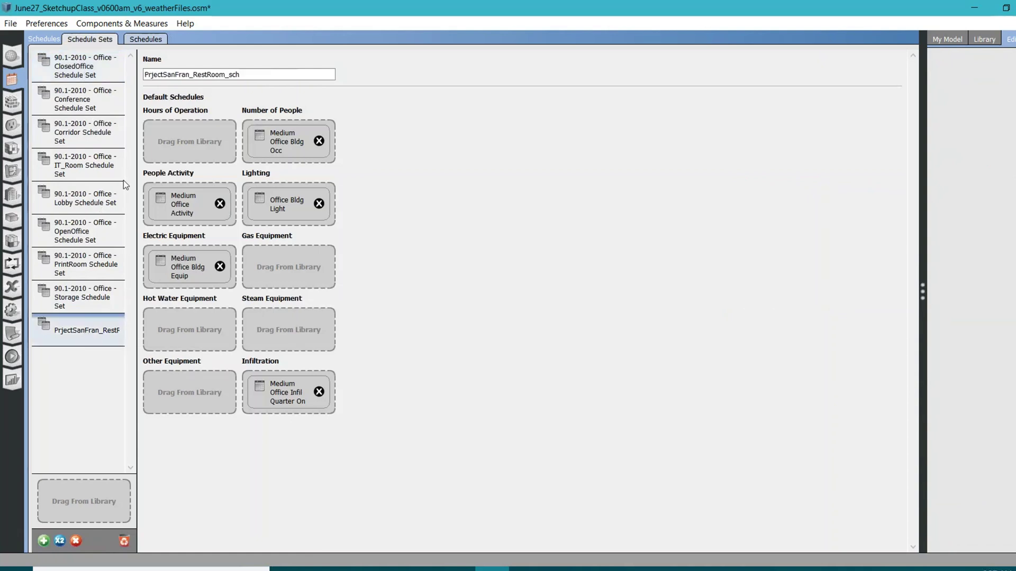
click(149, 43)
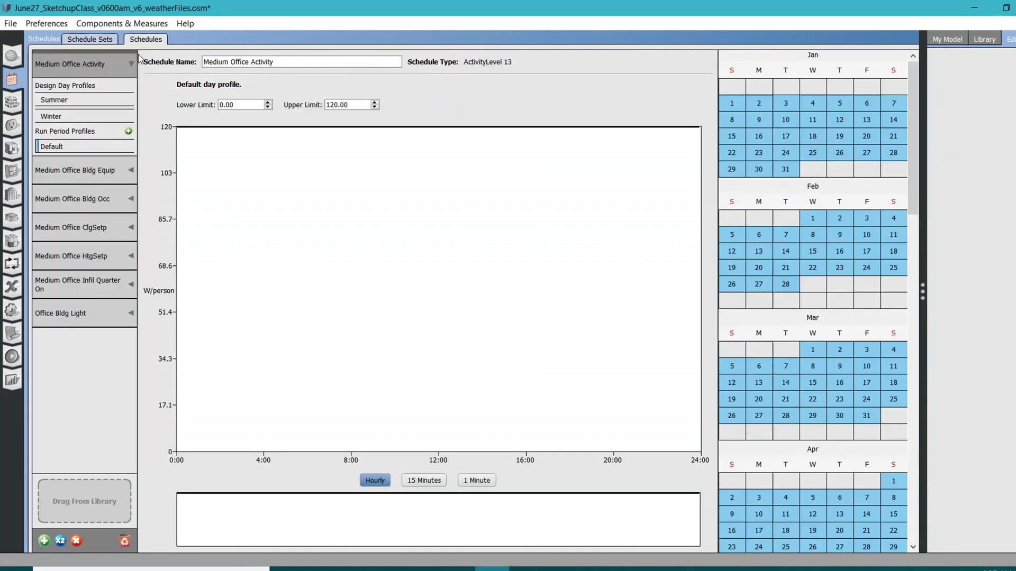
click(99, 209)
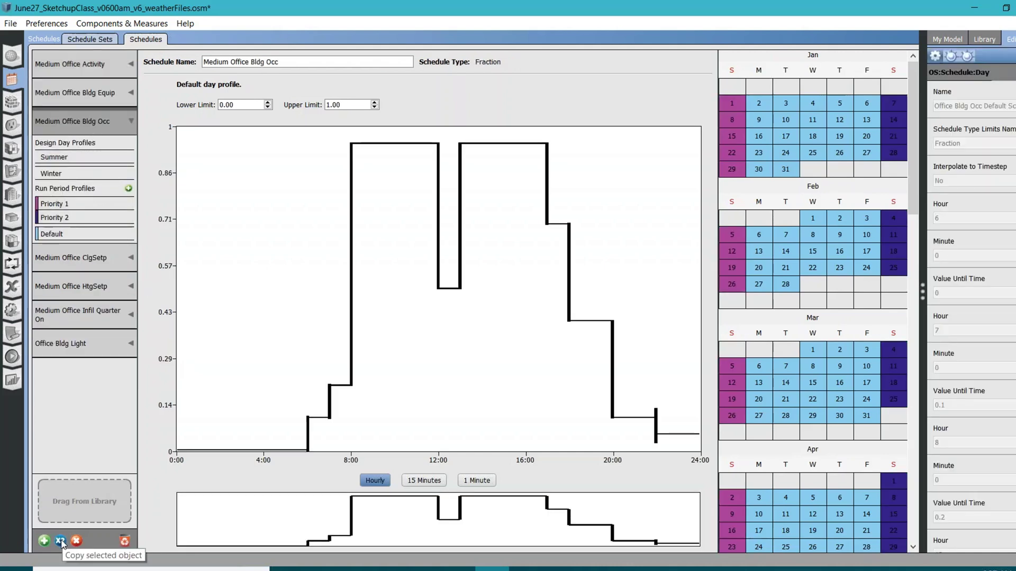
Step: Duplicate Medium Office Bldg Occ and name the copy Rest_occu_schedule
click(61, 541)
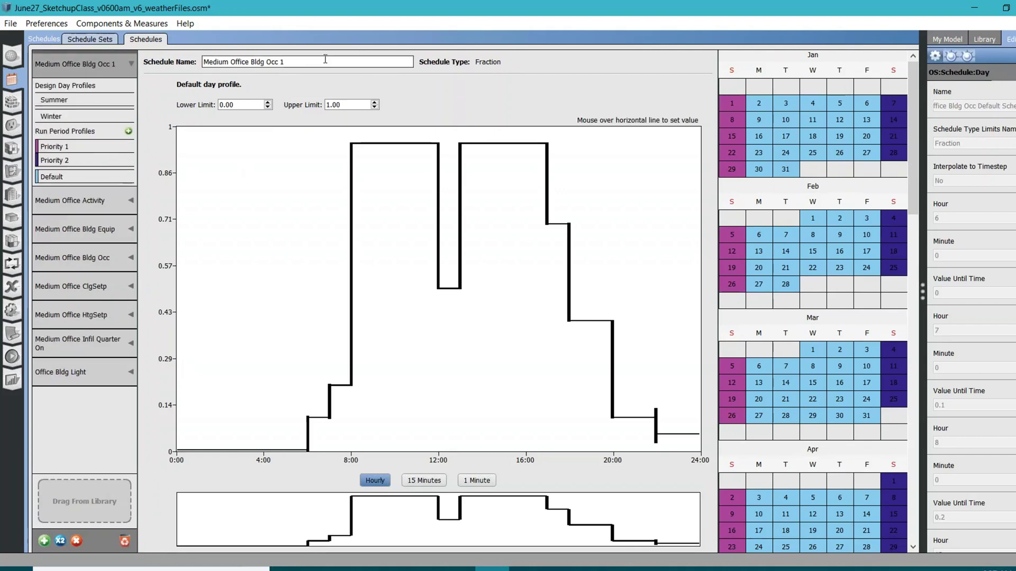
text(Re)
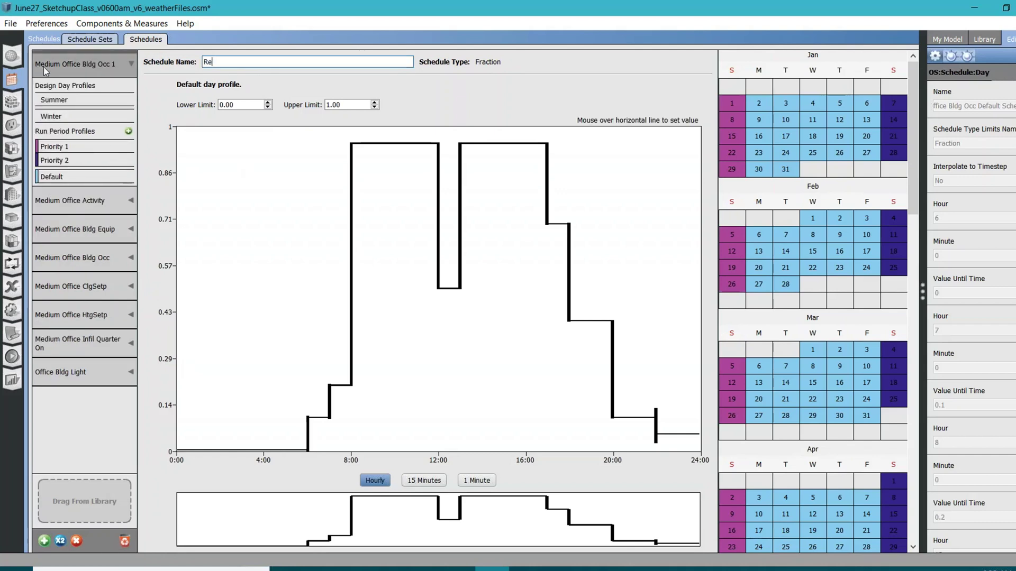
text(st_cc)
key(BackSpace)
text(occu_s)
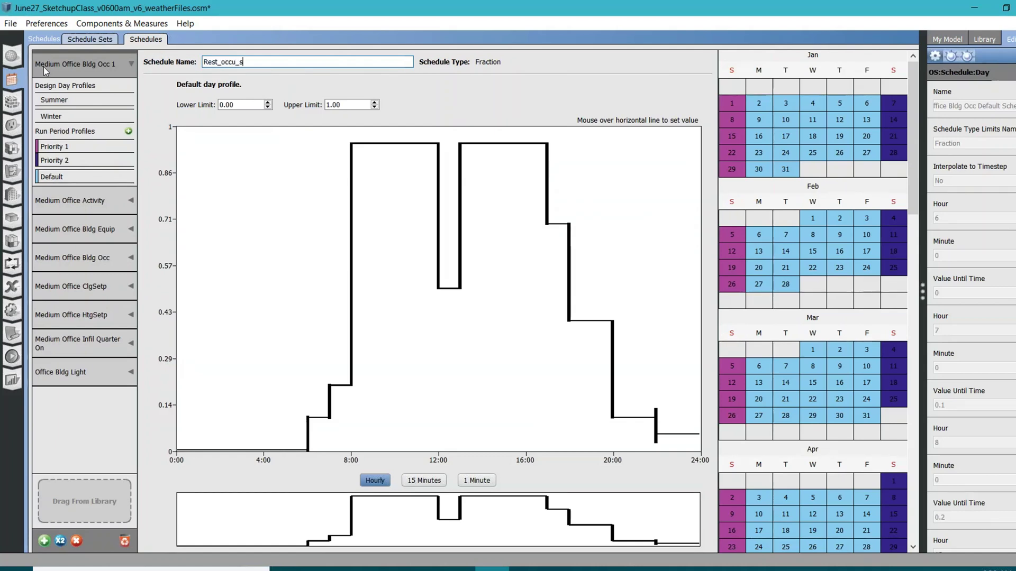
text(chedule)
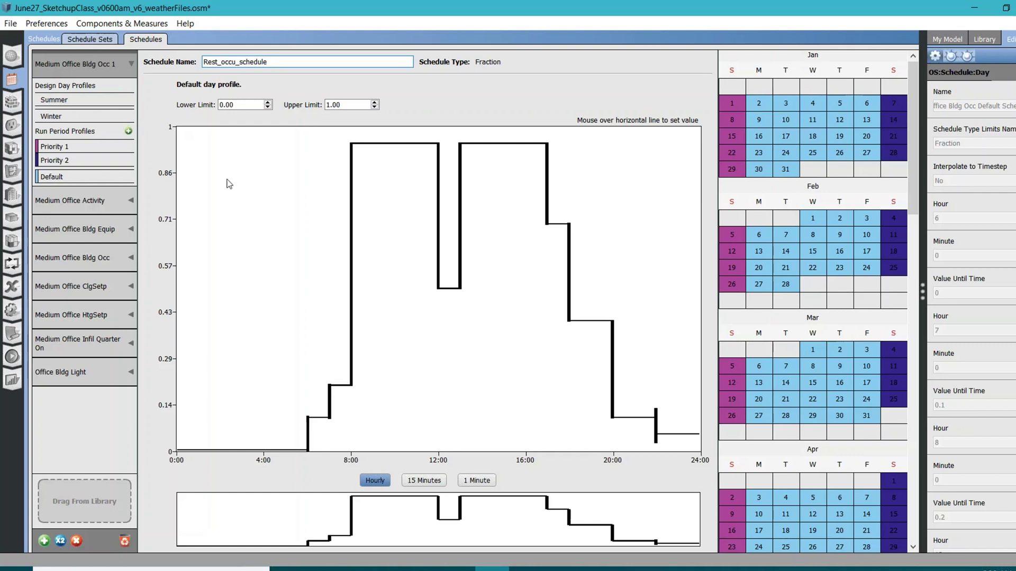
Step: Drag the 8:00–12:00 default-day occupancy line up to 1
drag(404, 147, 408, 129)
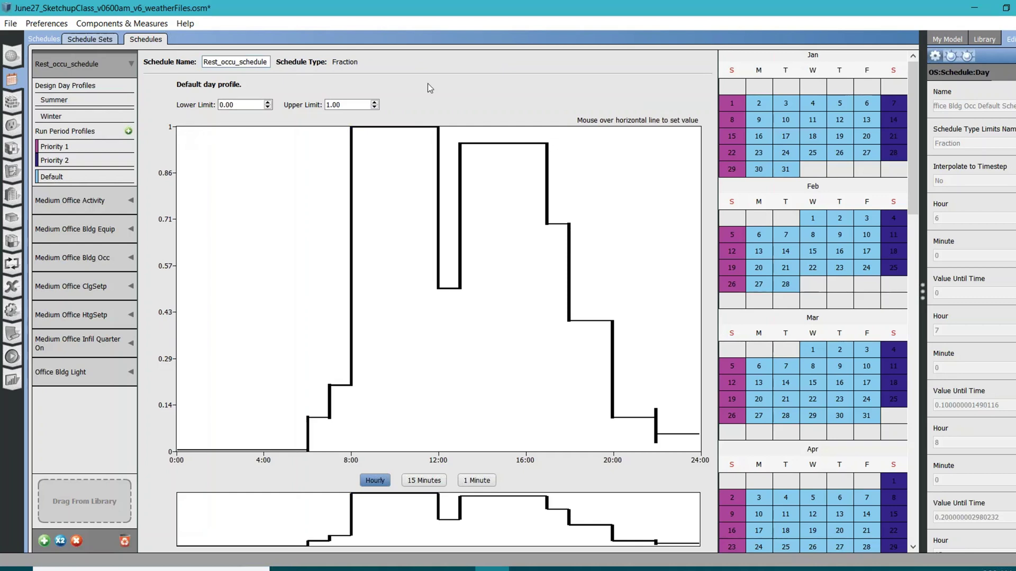
mouse_move(209, 449)
mouse_move(449, 293)
Step: Set 8:00–12:00 occupancy to 0.75 and drag the 13:00–17:00 peak down to about 0.89
mouse_move(192, 451)
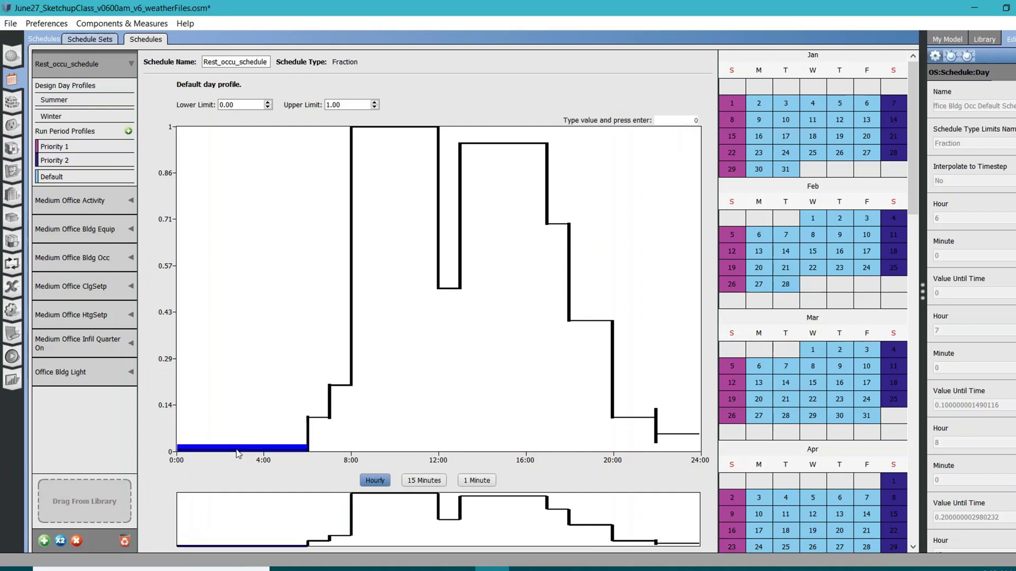
mouse_move(238, 449)
mouse_down()
mouse_move(236, 381)
mouse_move(238, 450)
mouse_up()
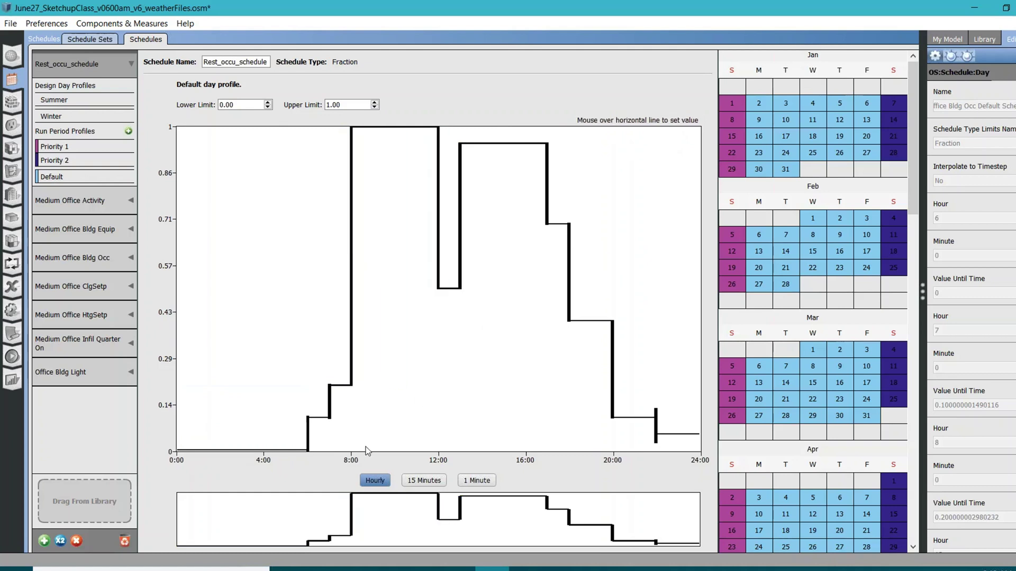
mouse_move(397, 136)
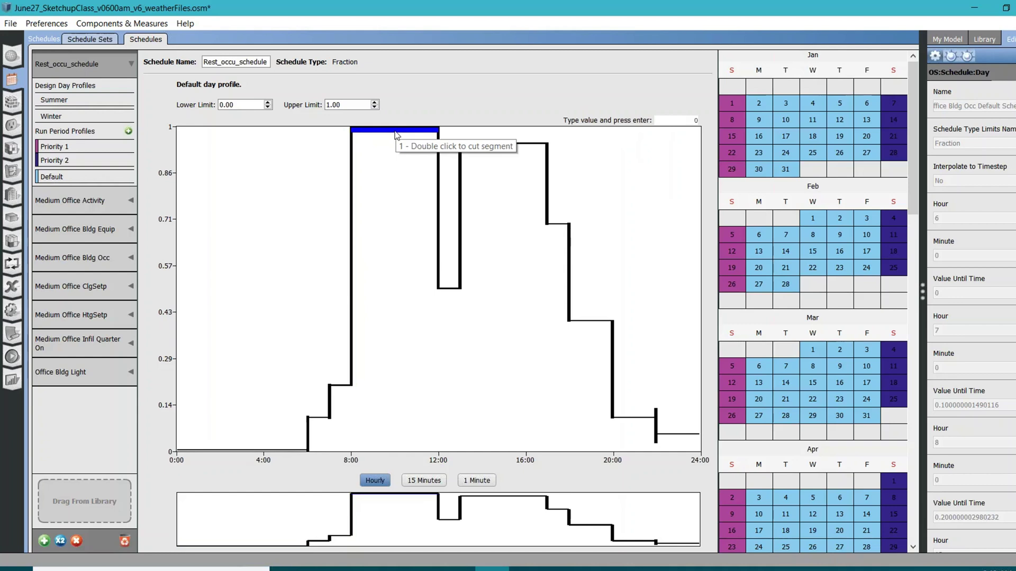
text(5)
key(Return)
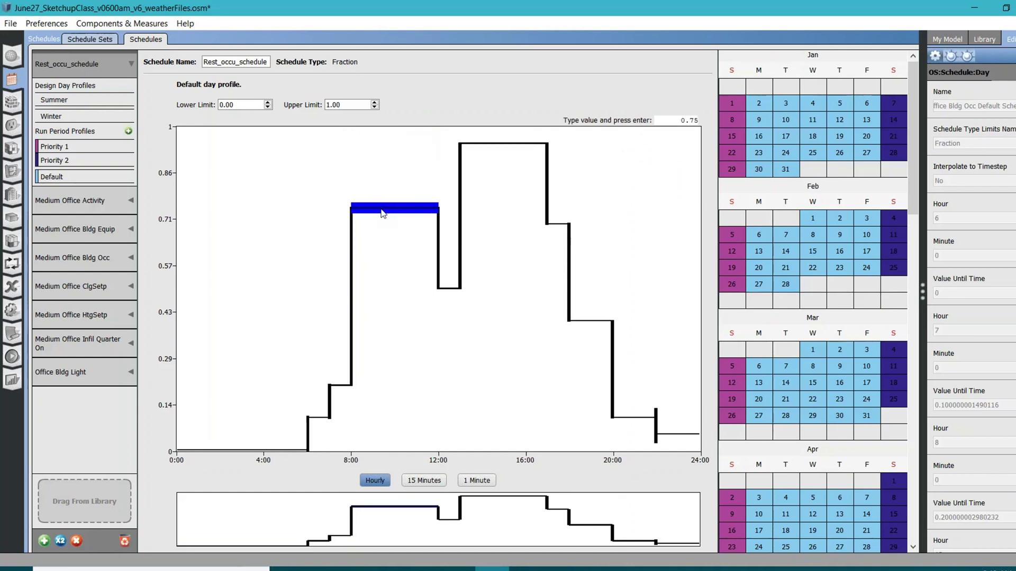
drag(511, 144, 519, 166)
mouse_move(578, 263)
mouse_down()
mouse_move(607, 272)
mouse_move(575, 265)
mouse_up()
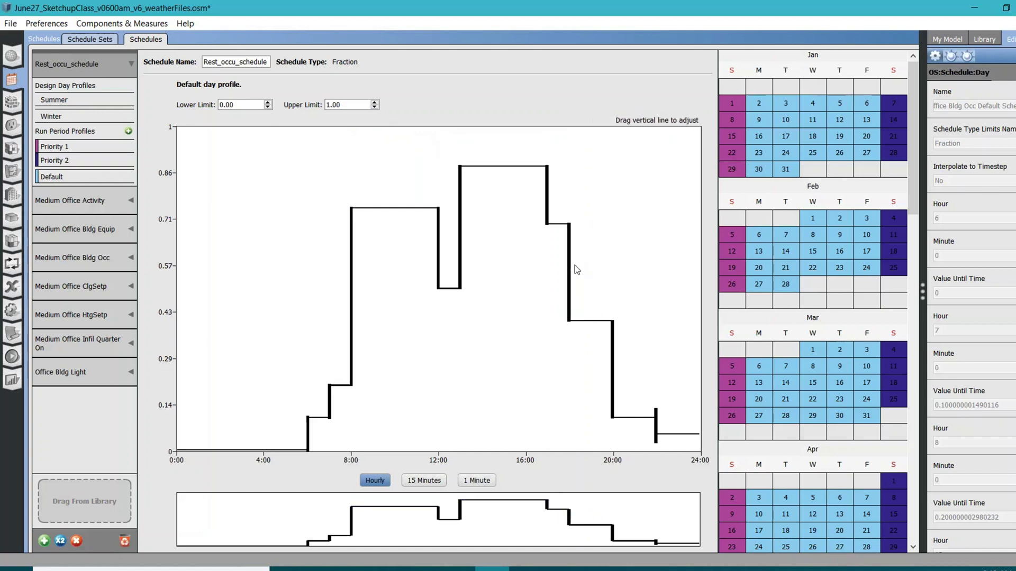
Step: In 15-minute resolution, split the 6:00–7:00 segment at 6:15, 6:30 and 6:45
click(424, 481)
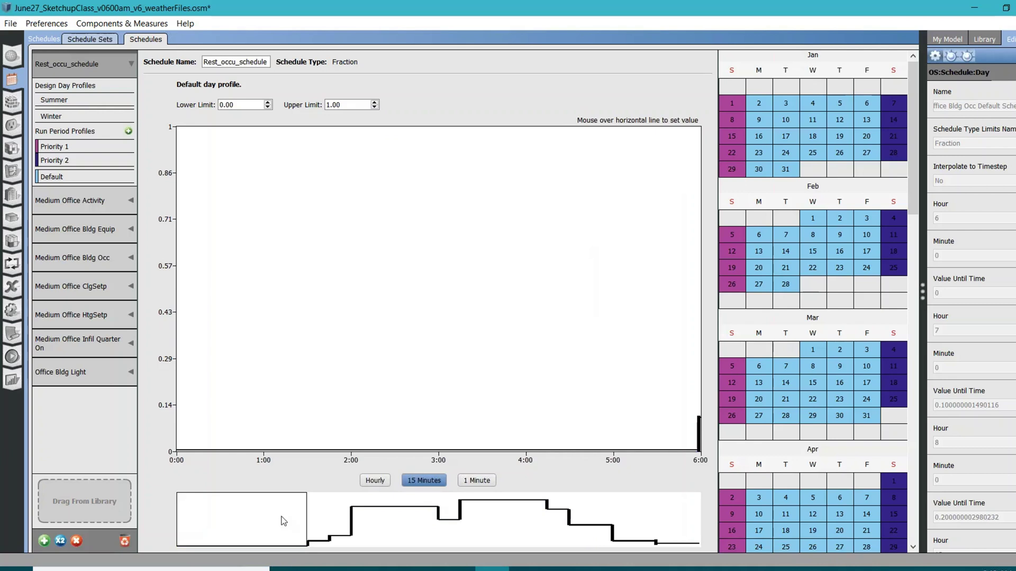
drag(271, 514, 340, 537)
mouse_move(304, 422)
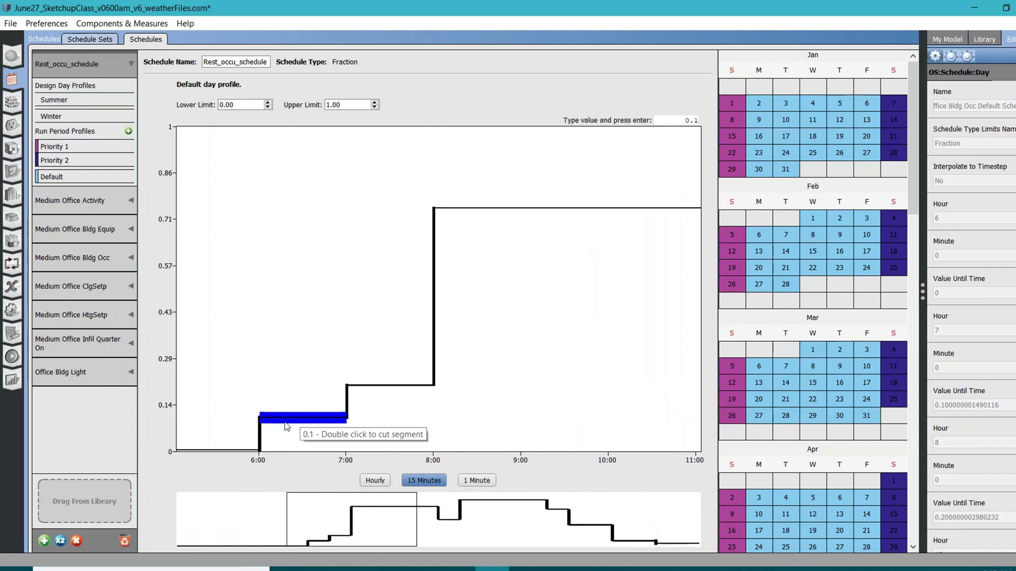
double_click(282, 420)
double_click(305, 421)
double_click(325, 421)
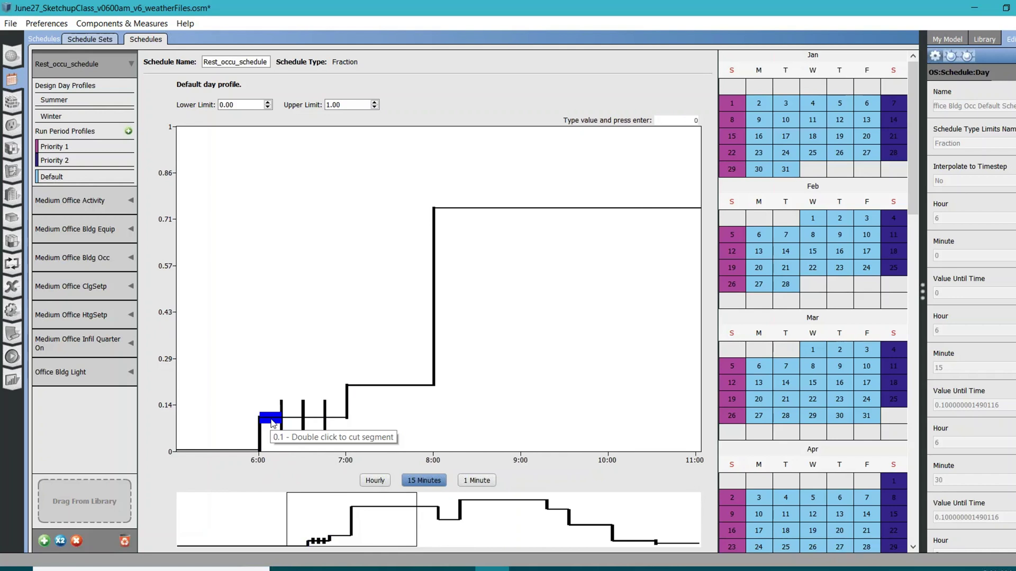
Step: Set the four quarter-hour occupancy values to 0.25, 0.4, 0.6 and 0.8
text(5)
key(Return)
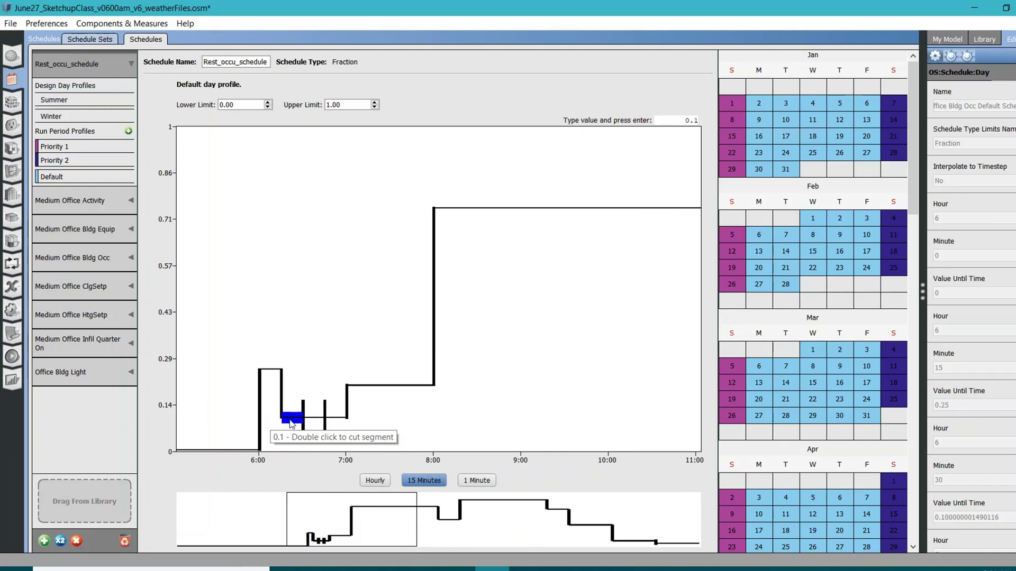
text(.4)
key(Return)
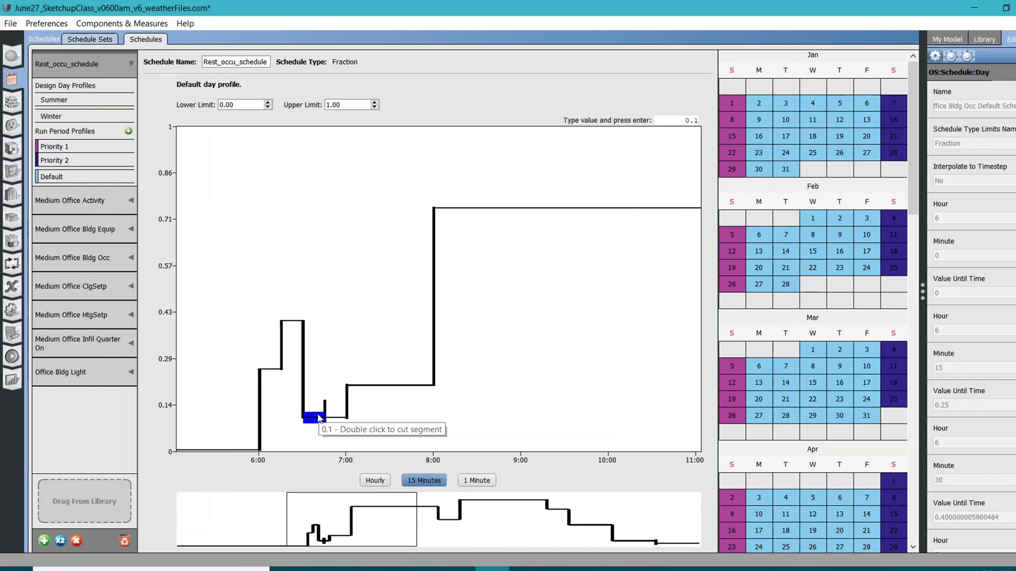
key(BackSpace)
key(BackSpace)
key(Return)
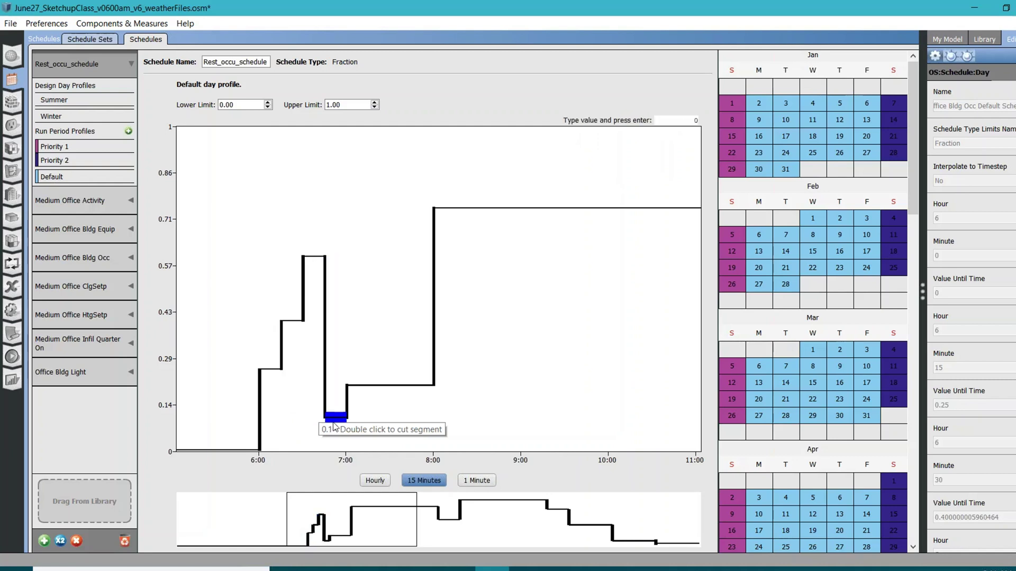
text(.8)
key(Return)
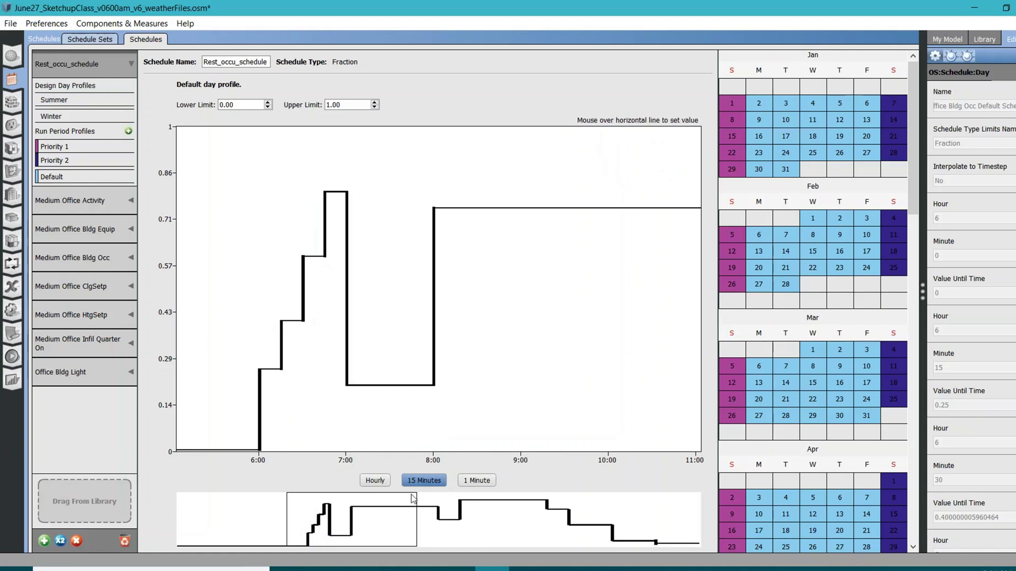
Step: In the hourly view, split the afternoon peak at 16:00 and lower 16:00–17:00 to about 0.54
click(376, 481)
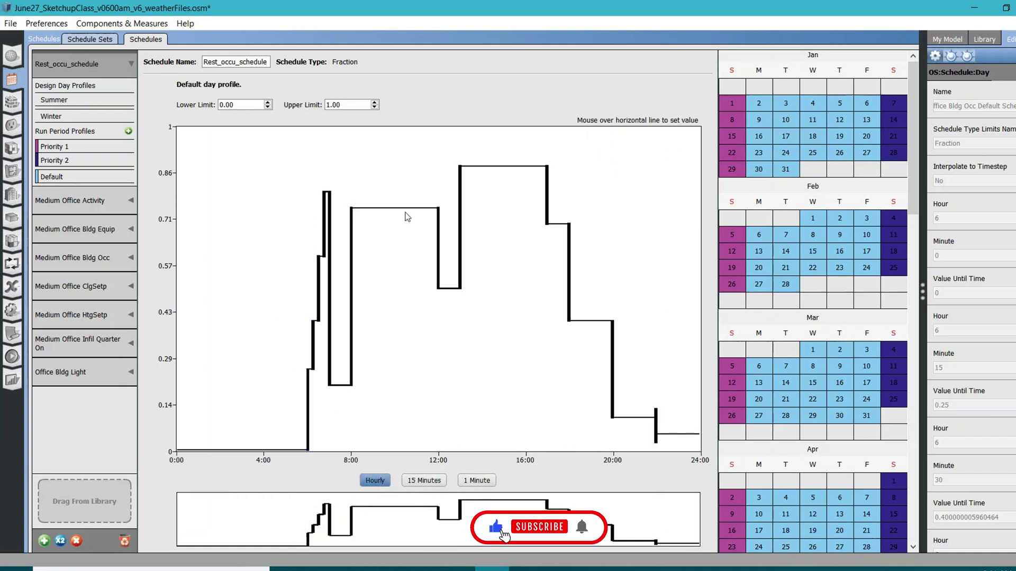
mouse_move(509, 175)
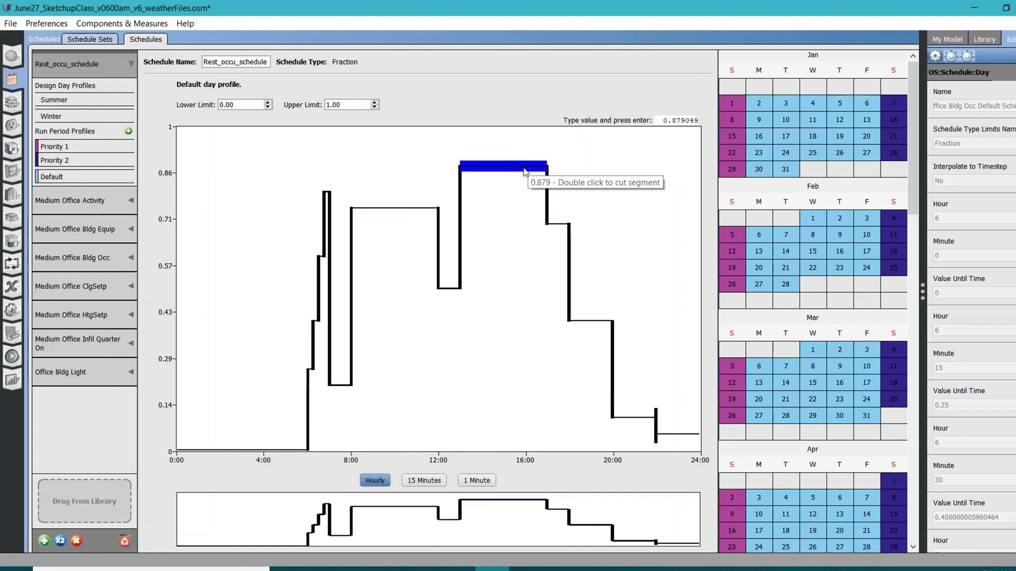
double_click(525, 171)
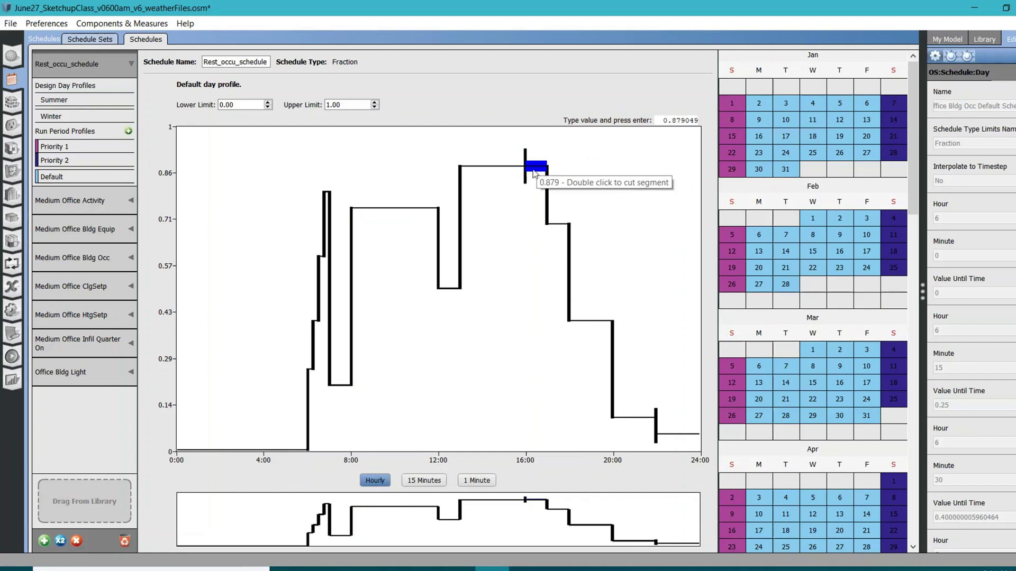
text(0.6)
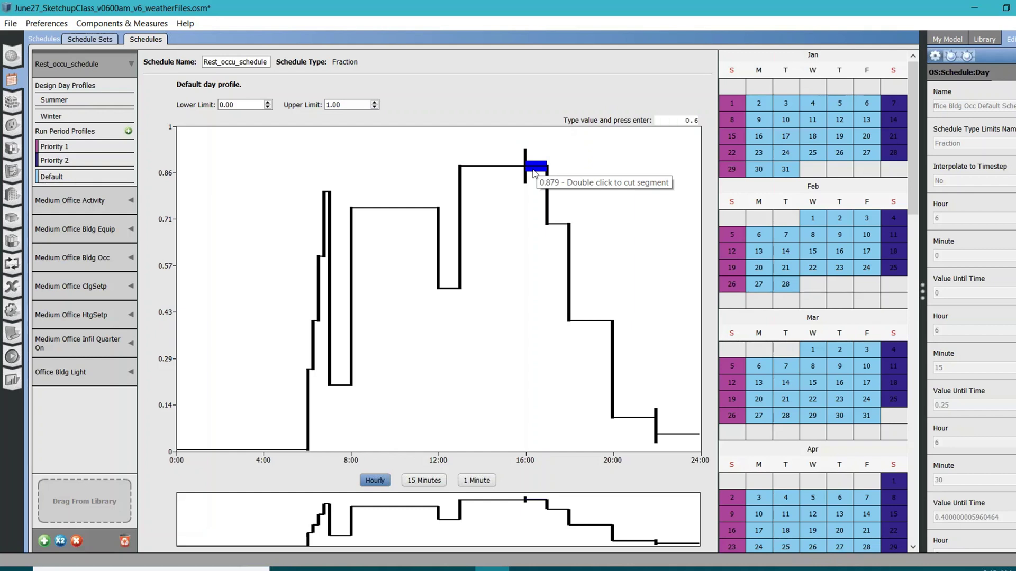
key(Return)
drag(535, 259, 535, 282)
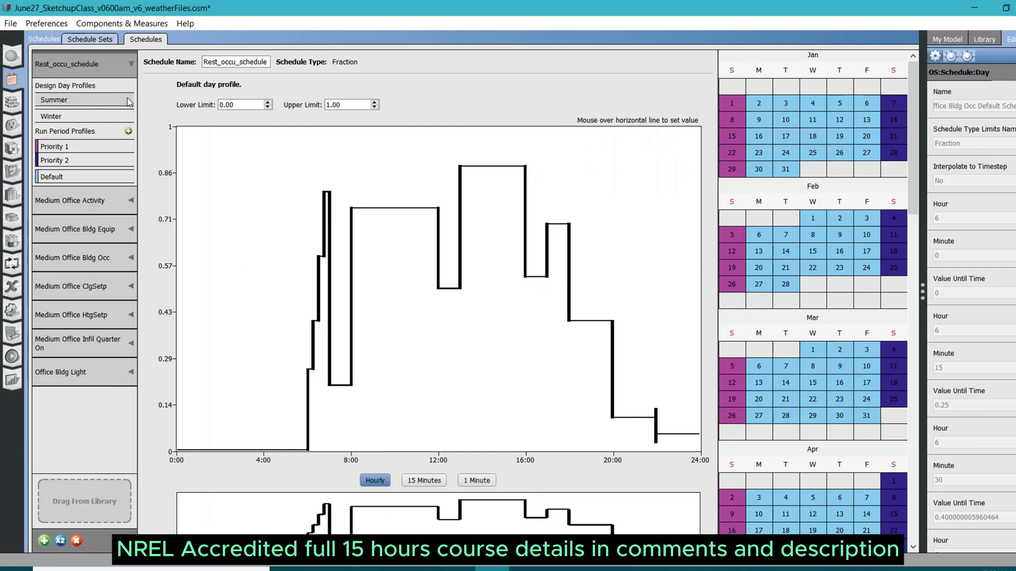
Step: Select PrjectSanFran_RestRoom_sch under Schedule Sets and widen the right panel
click(95, 42)
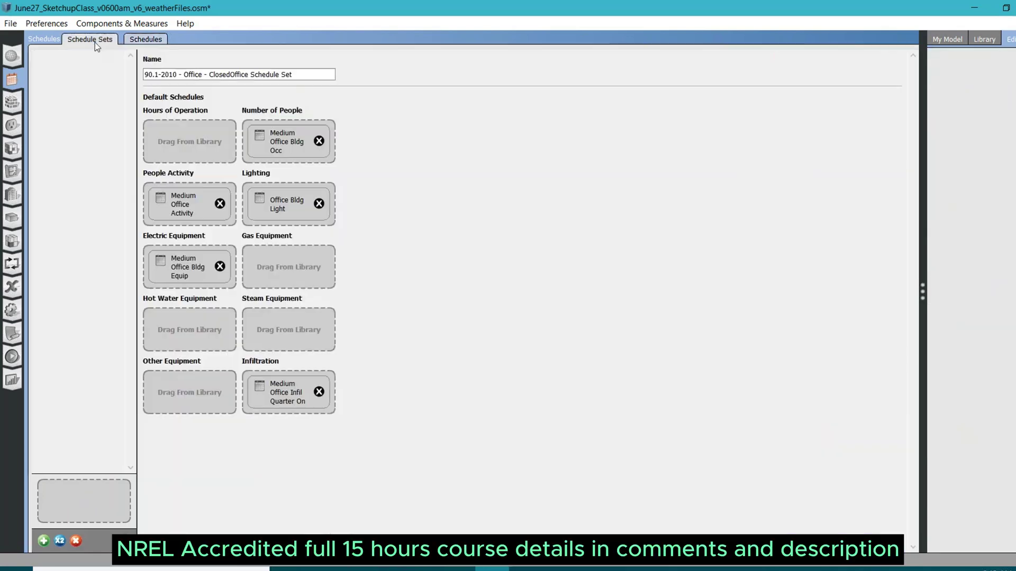
click(79, 334)
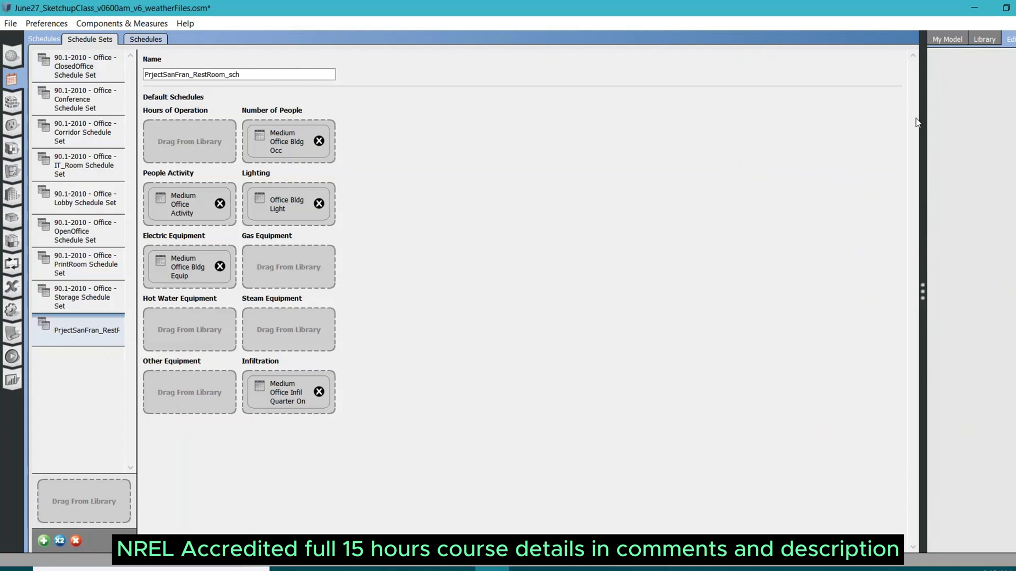
drag(922, 117, 818, 116)
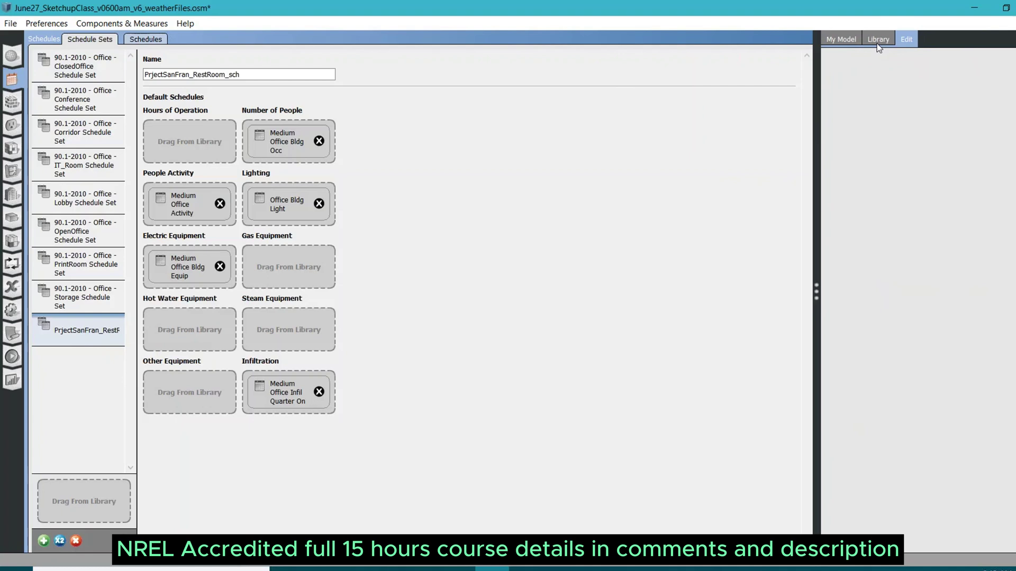
Step: From My Model's Ruleset Schedules, drag Rest_occu_schedule onto the Number of People slot
click(845, 42)
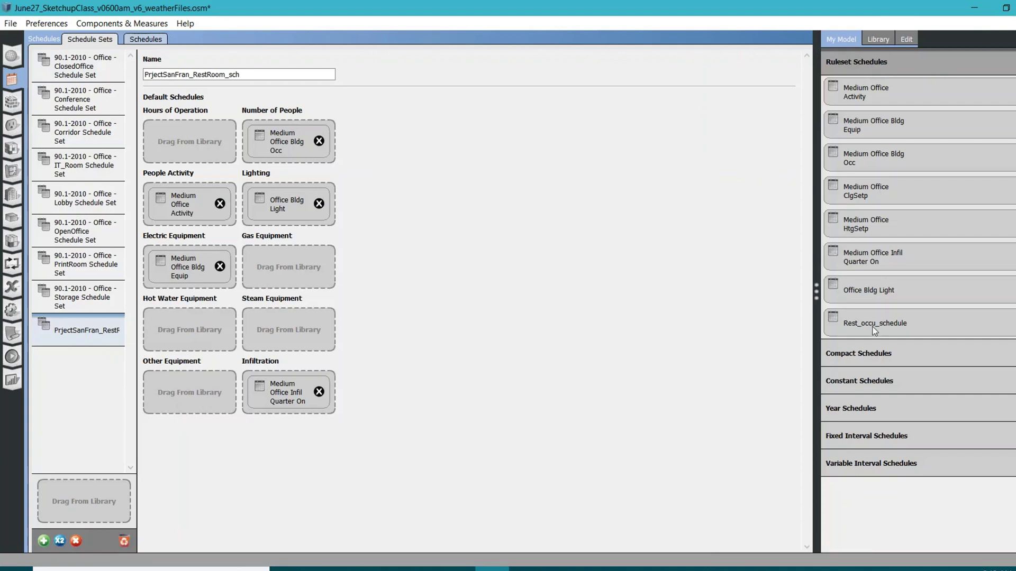
drag(875, 323, 484, 357)
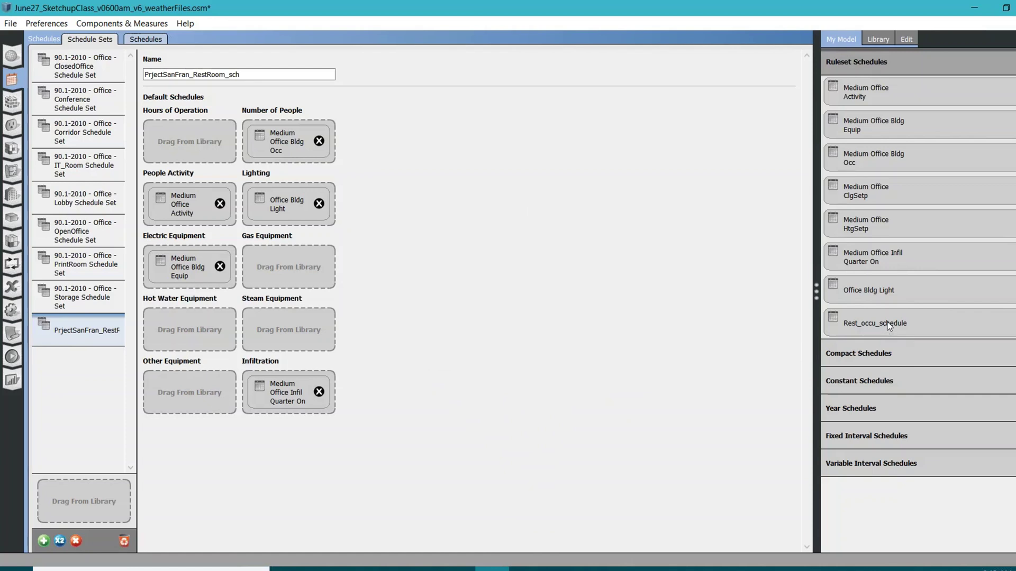
drag(889, 327, 295, 149)
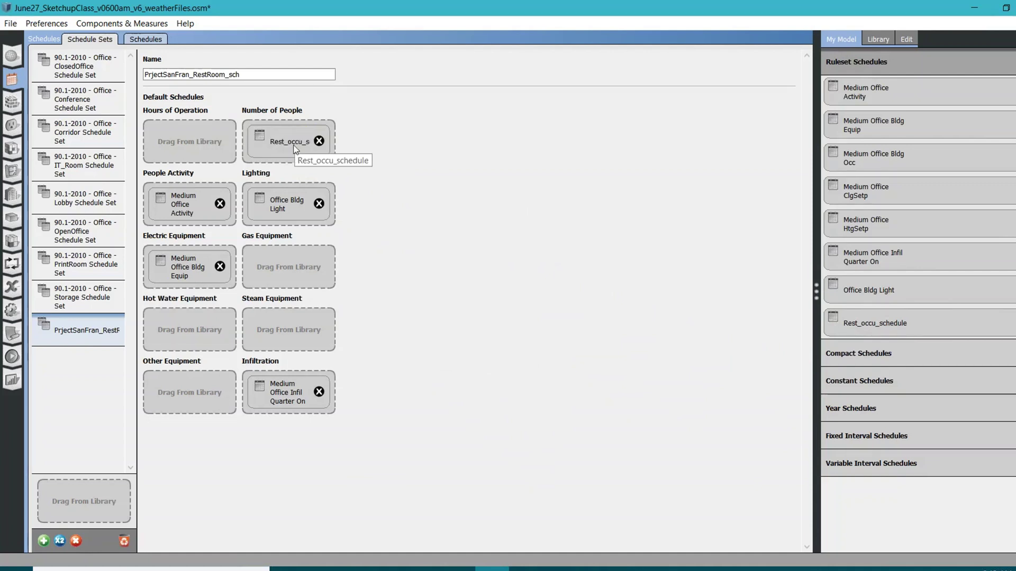